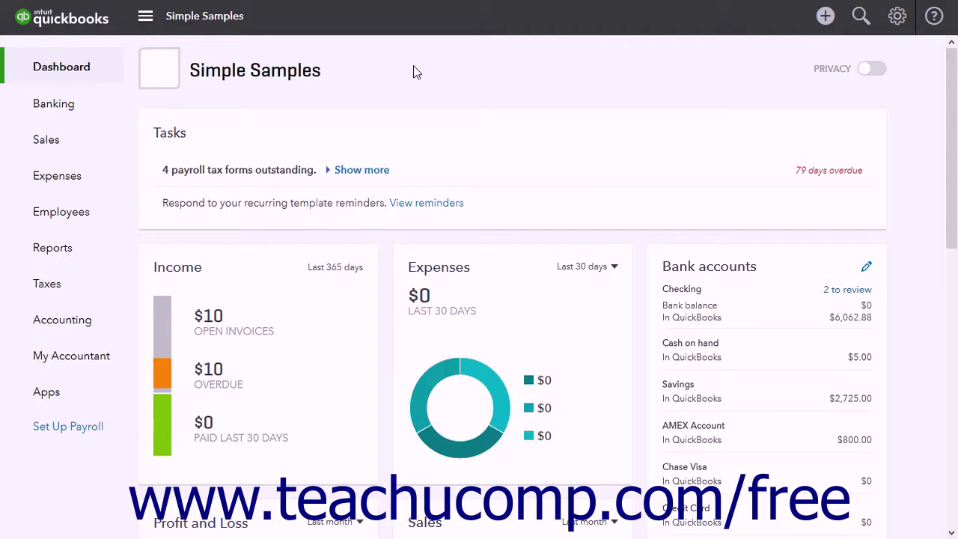
Step: From Sales, open the Customers list and begin a new customer record
left_click(81, 141)
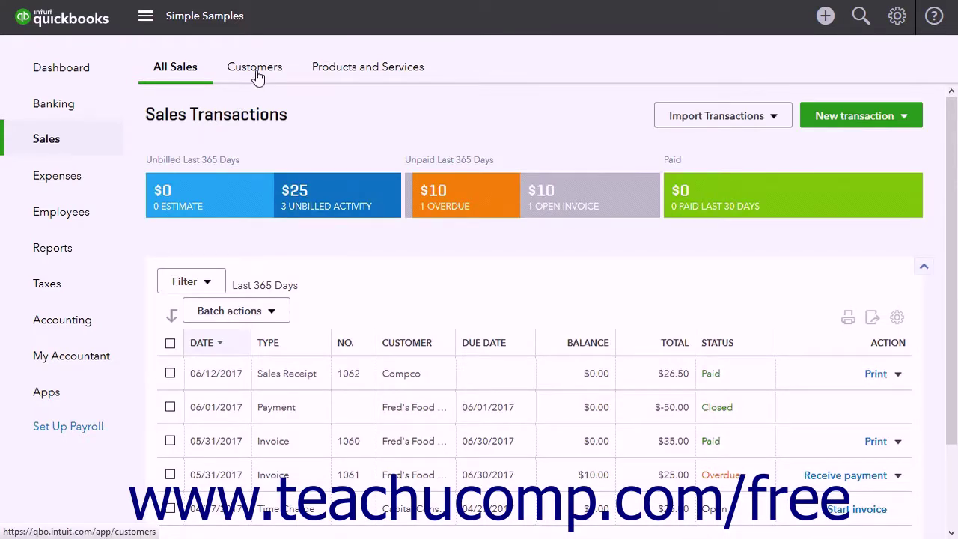
left_click(255, 72)
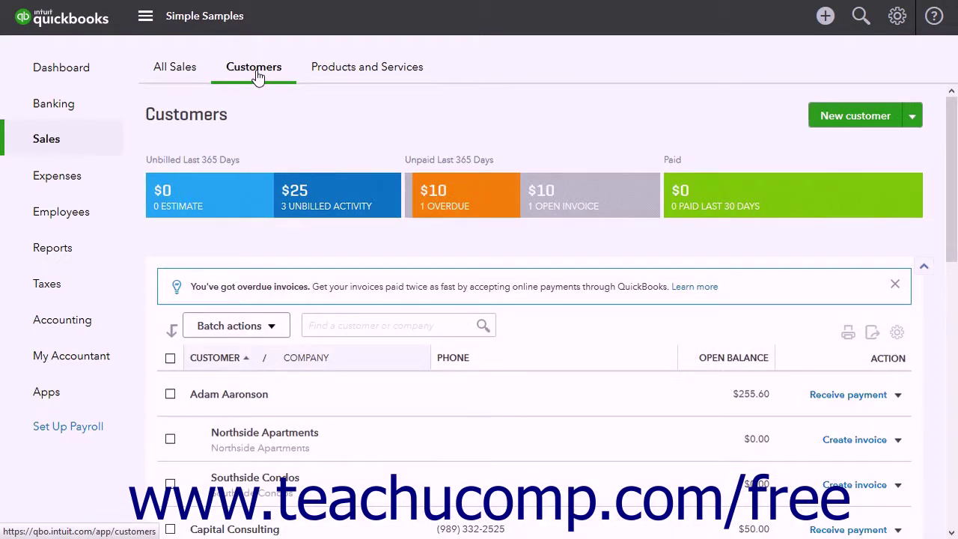
left_click(841, 124)
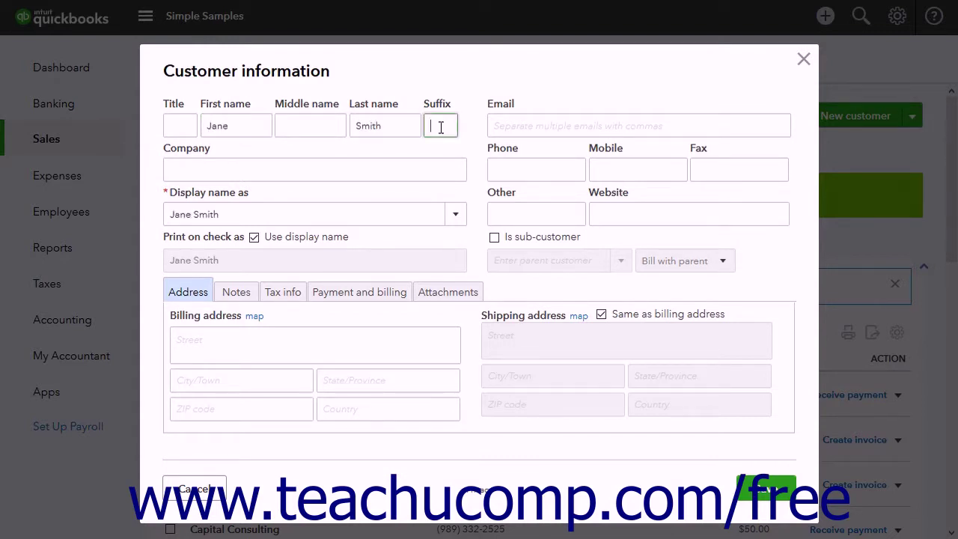
Step: Enter company Smith Manufacturing and set the display name to last-name-first
key("Tab")
type("Smith Manufacturing")
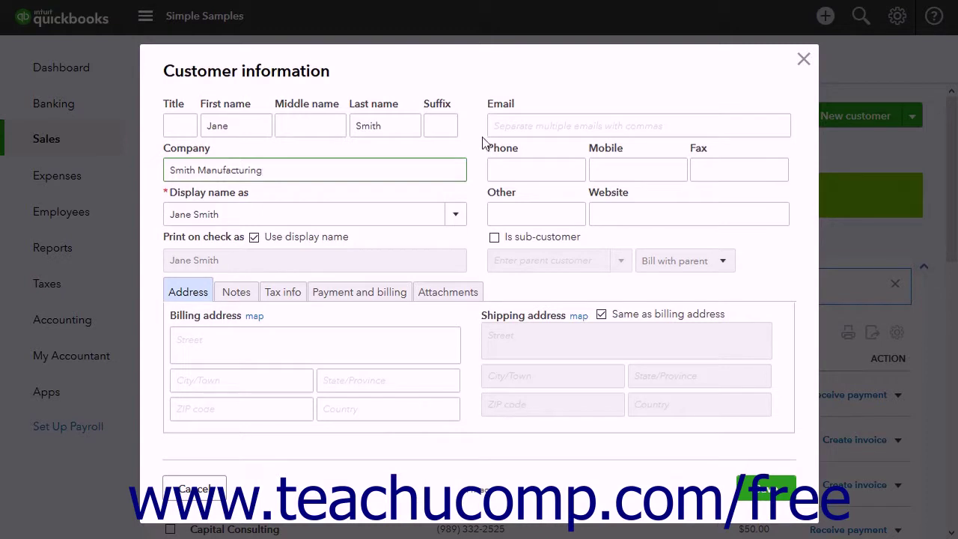
left_click(454, 217)
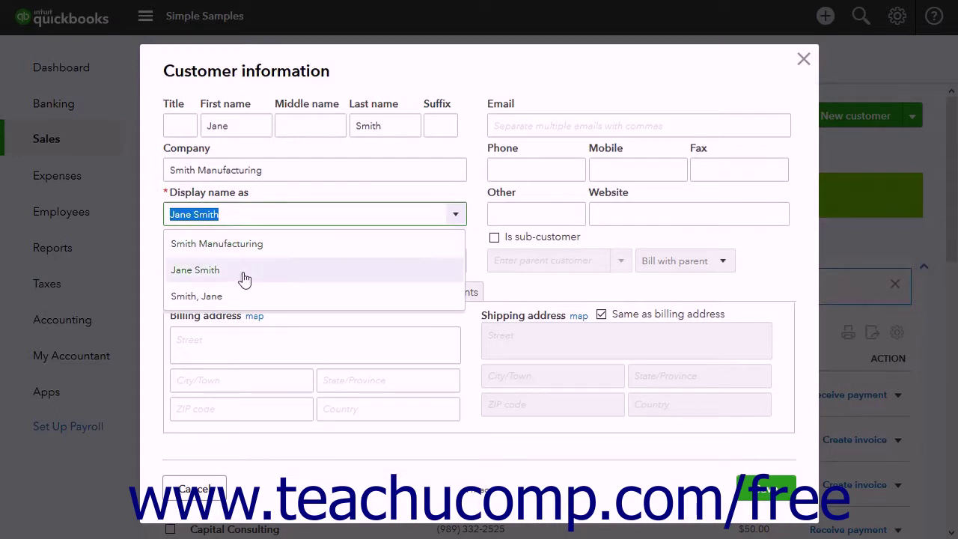
left_click(228, 296)
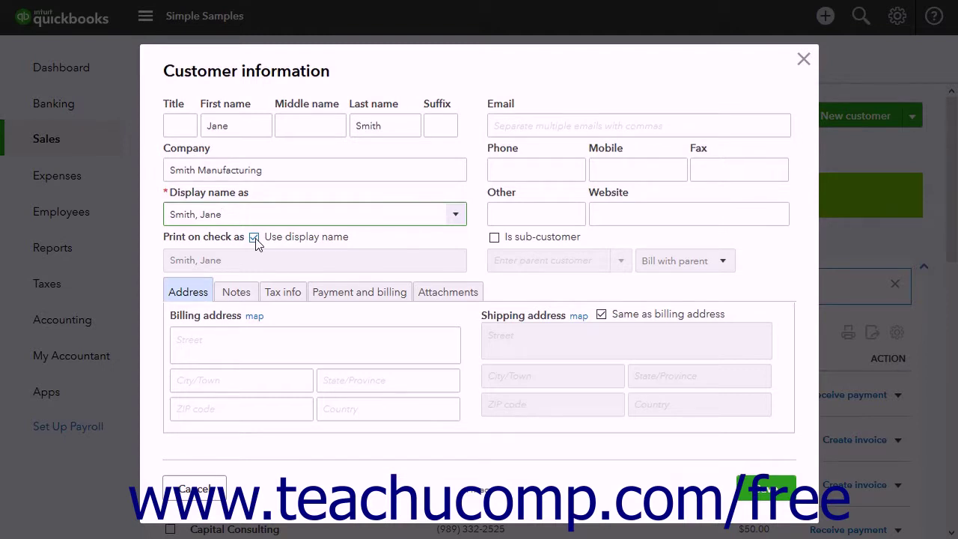
Step: Print the customer's name first-name-first on checks and add the customer's e-mail address
left_click(254, 238)
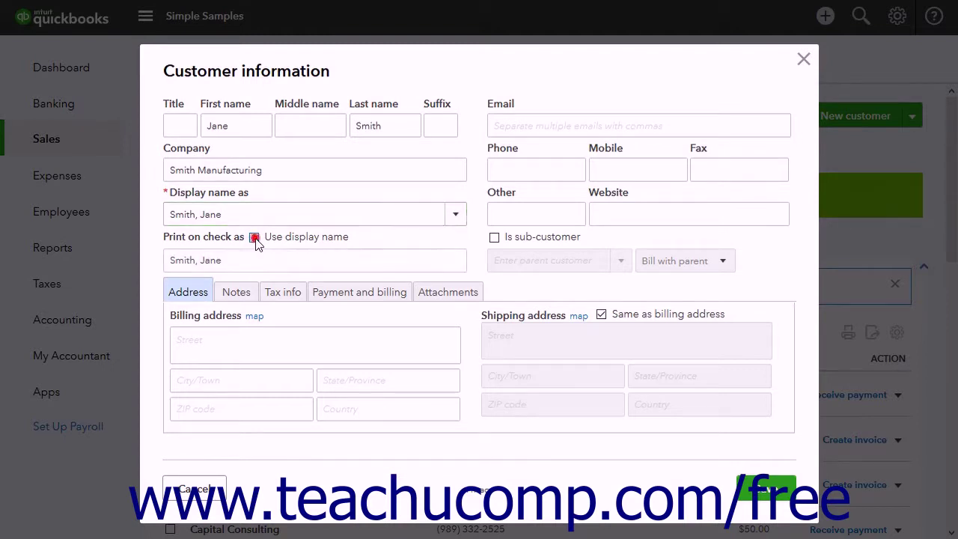
left_click(427, 264)
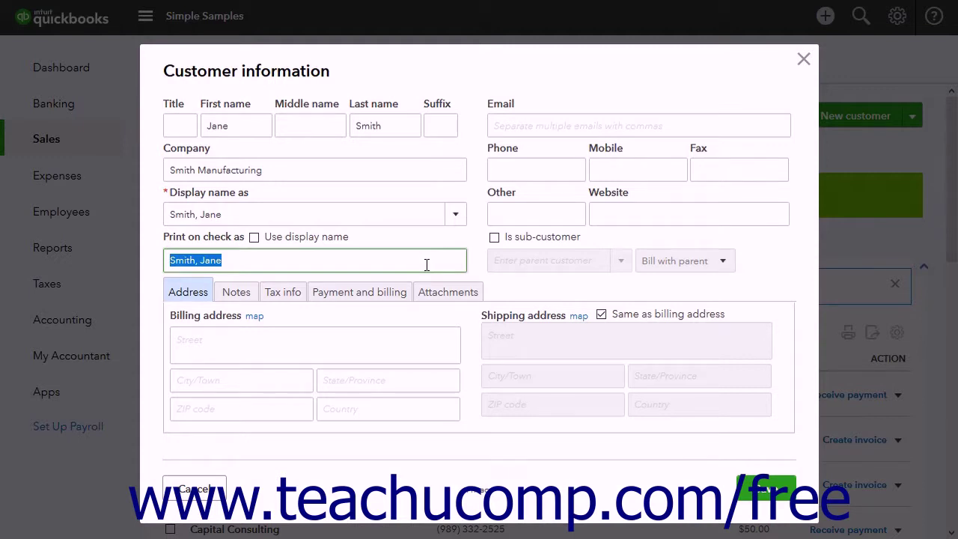
type("Jane Smith")
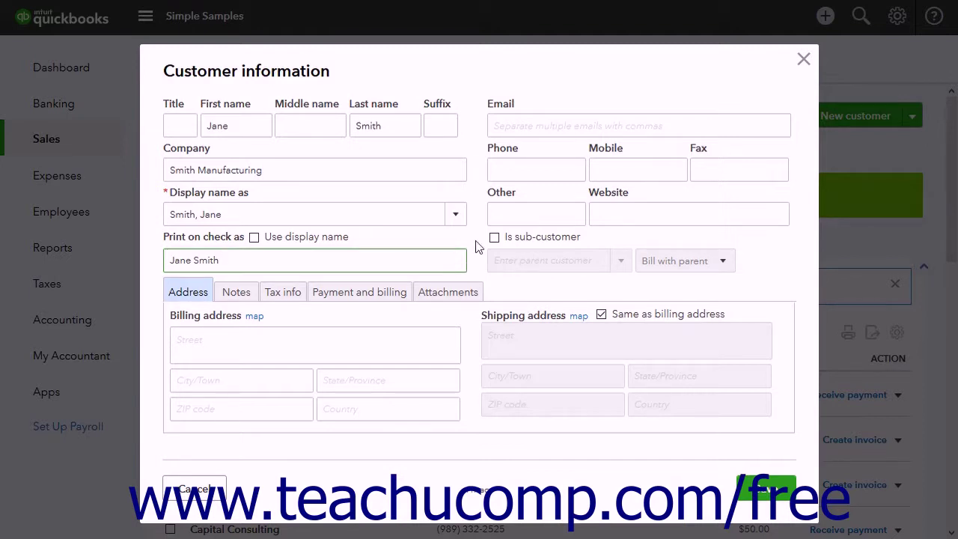
left_click(531, 124)
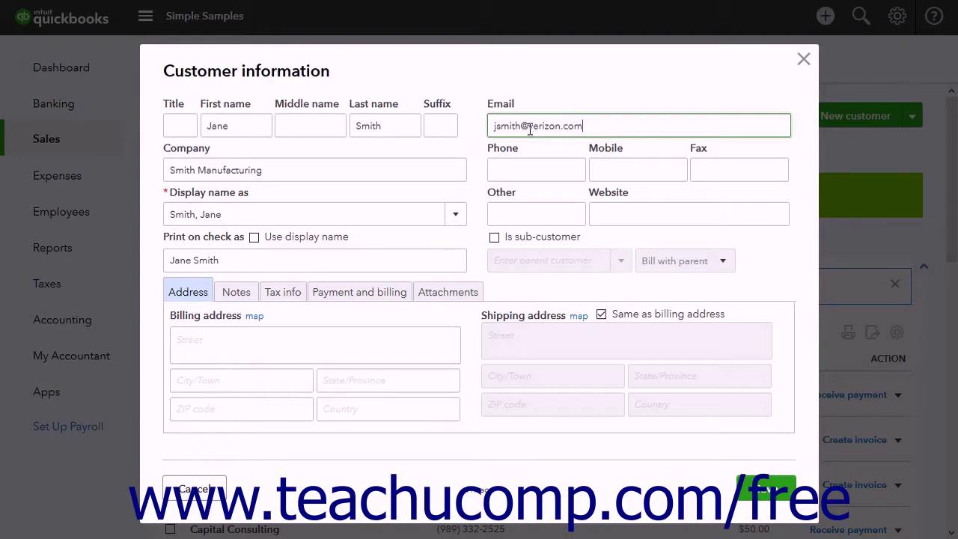
left_click(529, 169)
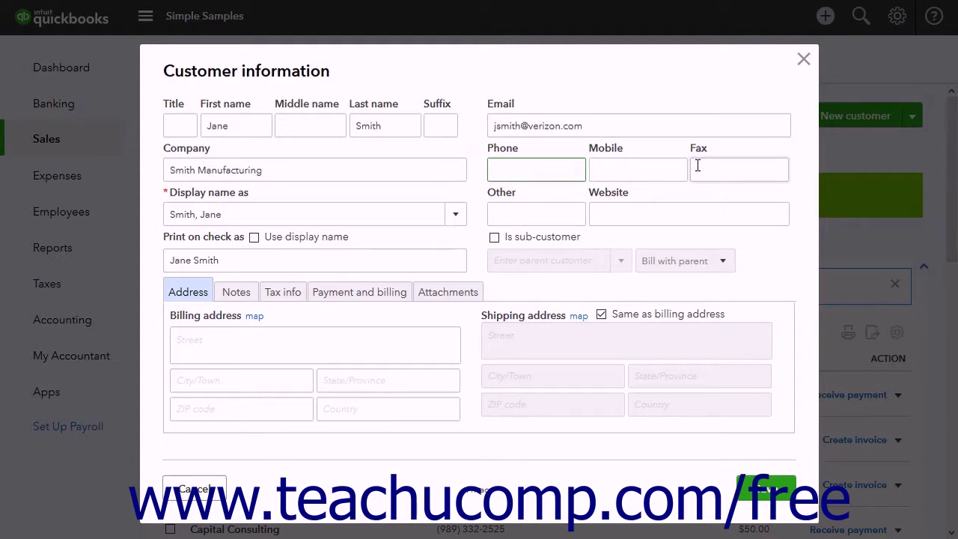
left_click(551, 216)
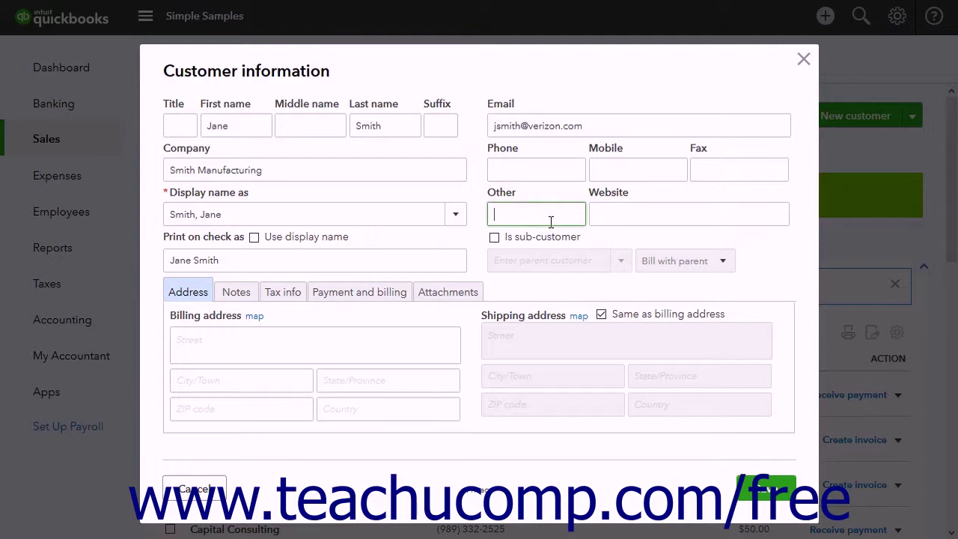
left_click(605, 216)
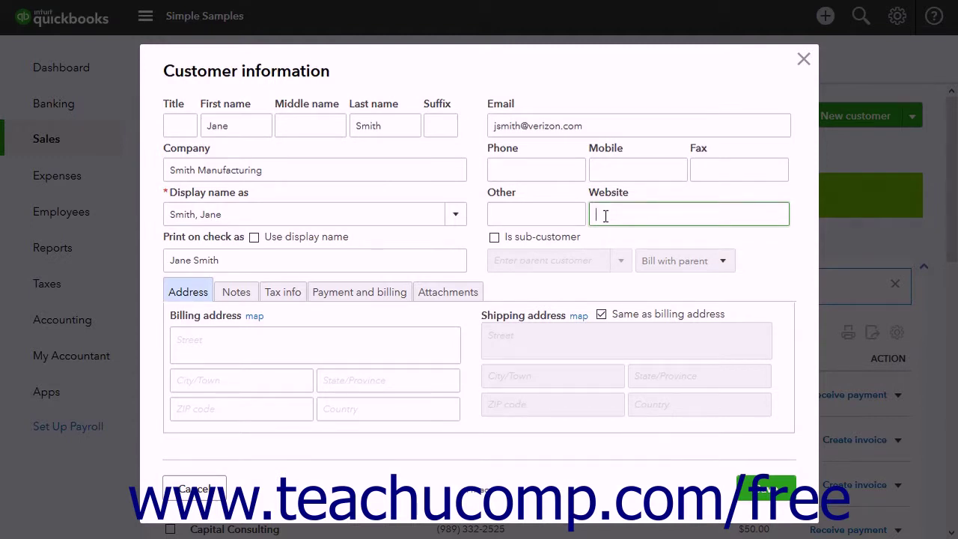
left_click(495, 240)
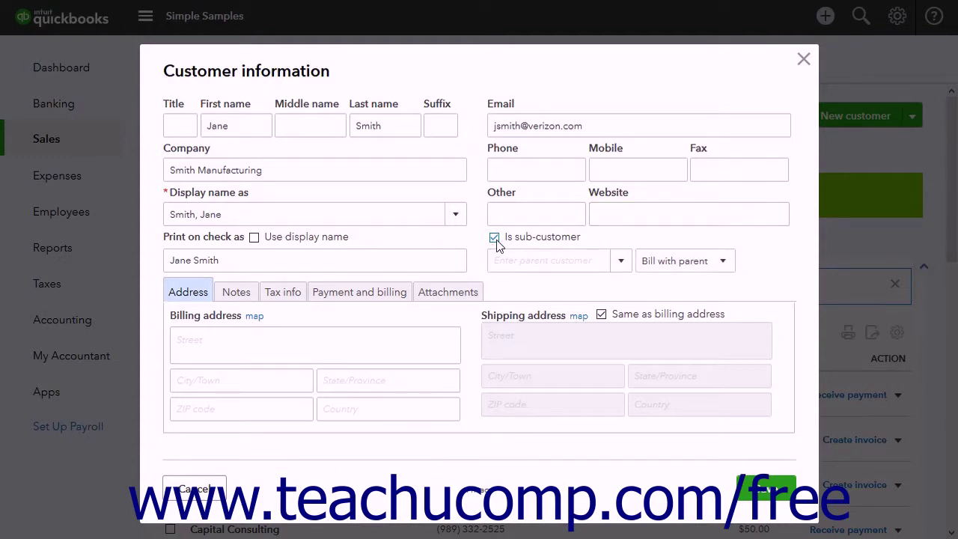
left_click(622, 263)
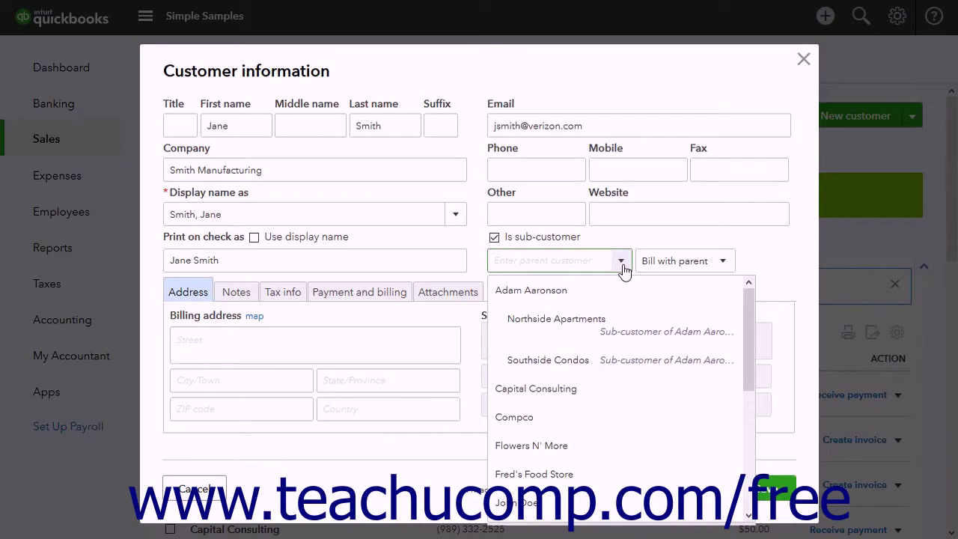
left_click(622, 264)
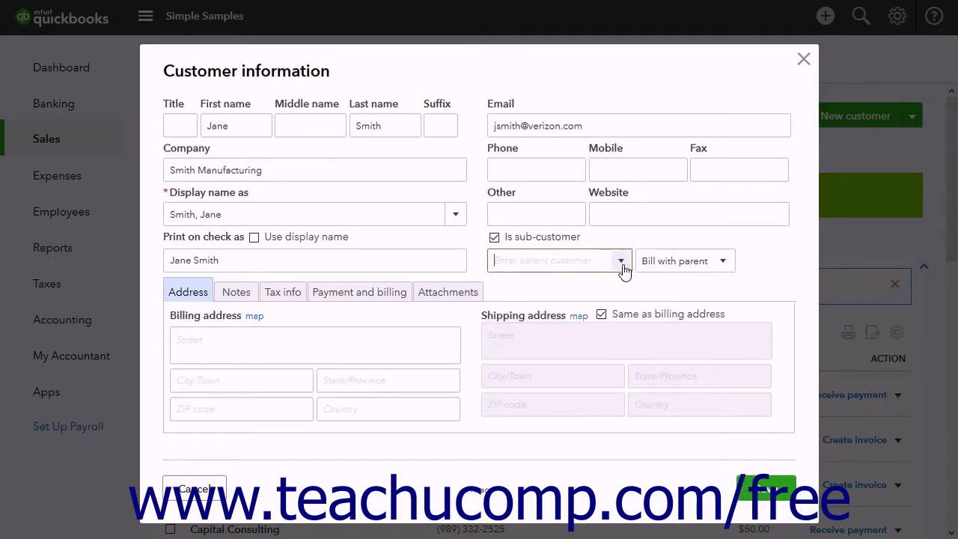
left_click(722, 261)
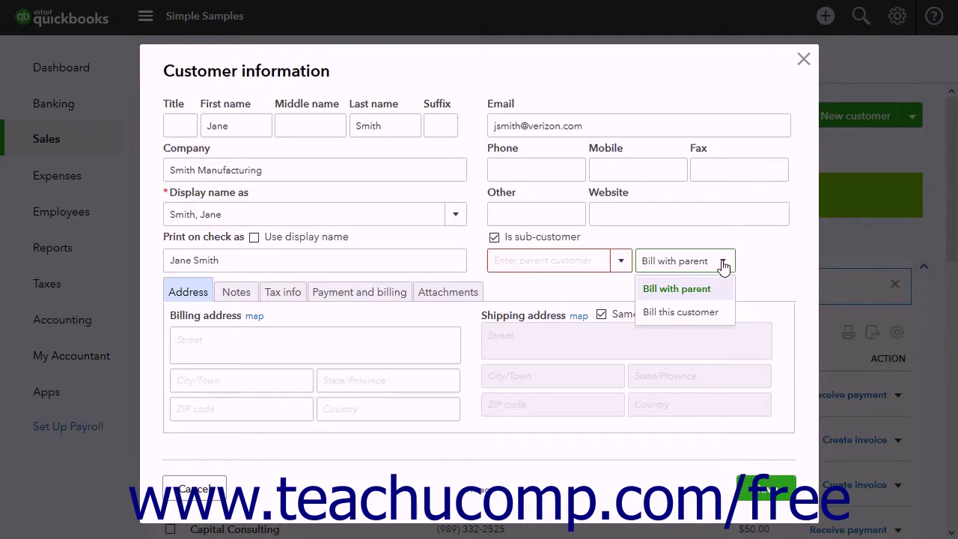
left_click(724, 267)
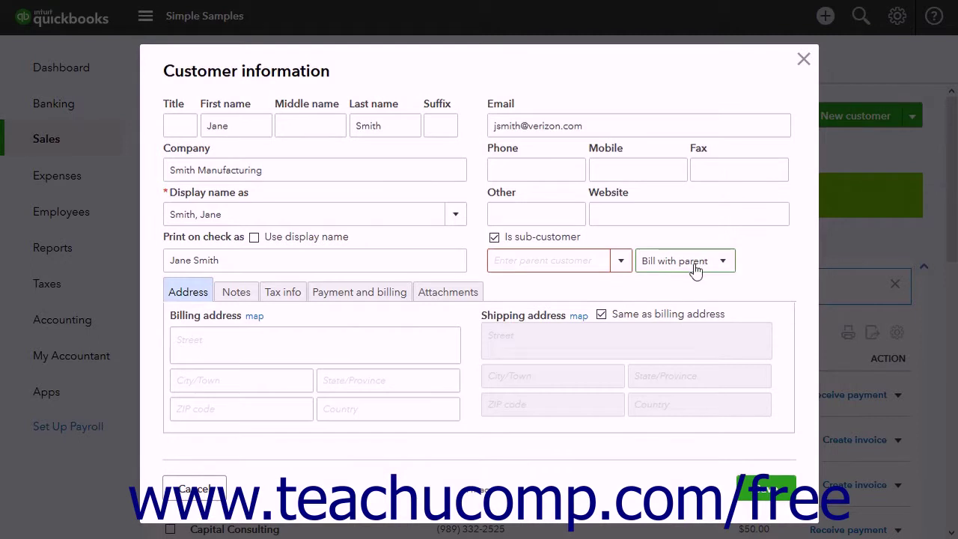
left_click(494, 237)
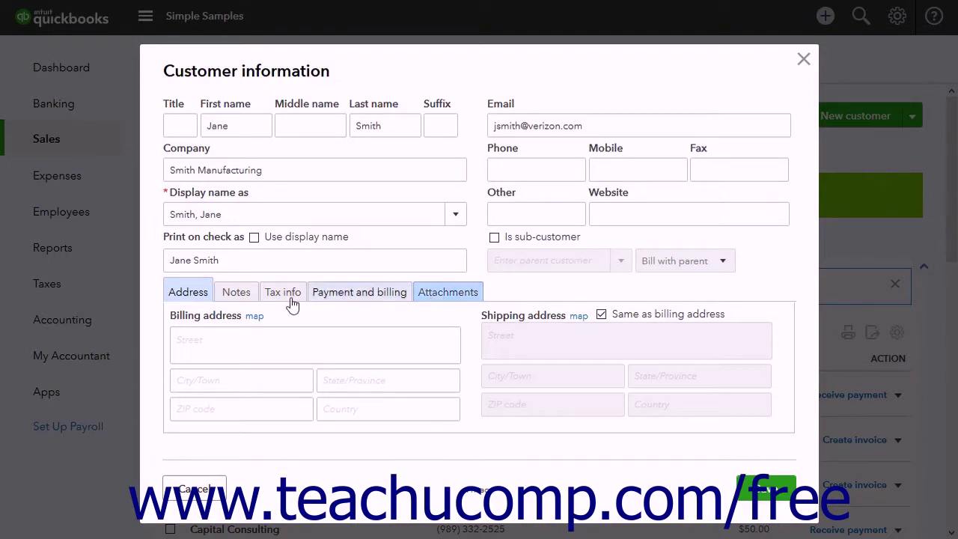
Step: Fill in billing address 100 Main St., Anytown, MI 48800, with shipping same as billing
left_click(196, 297)
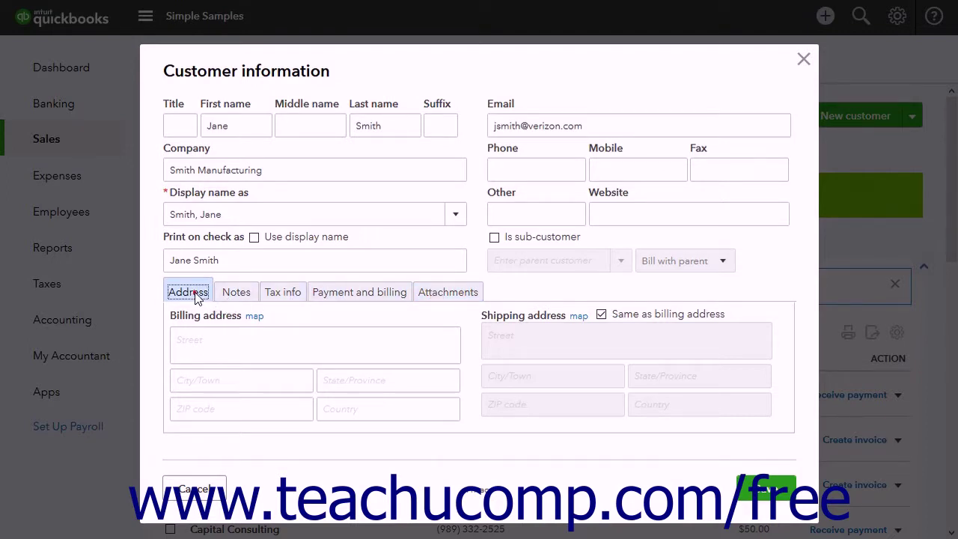
left_click(206, 337)
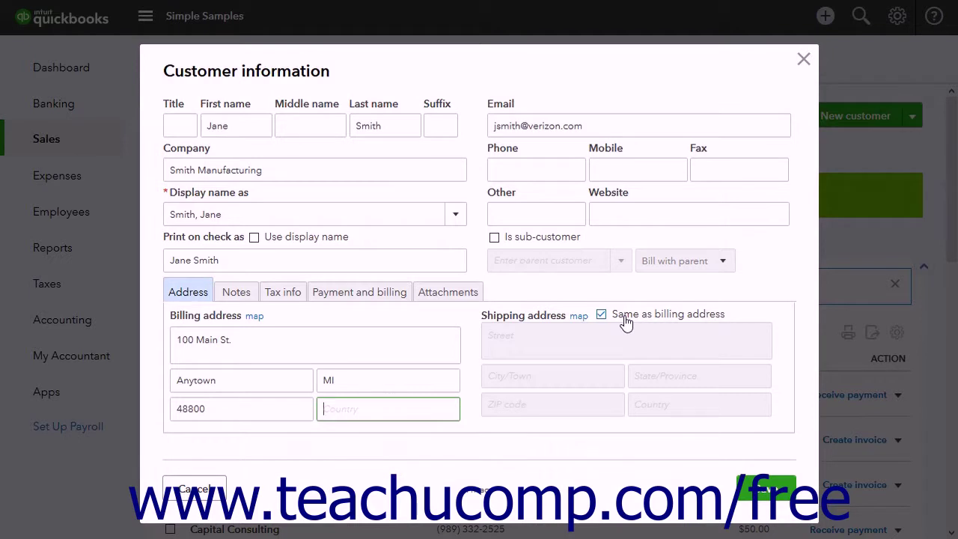
left_click(626, 322)
left_click(626, 322)
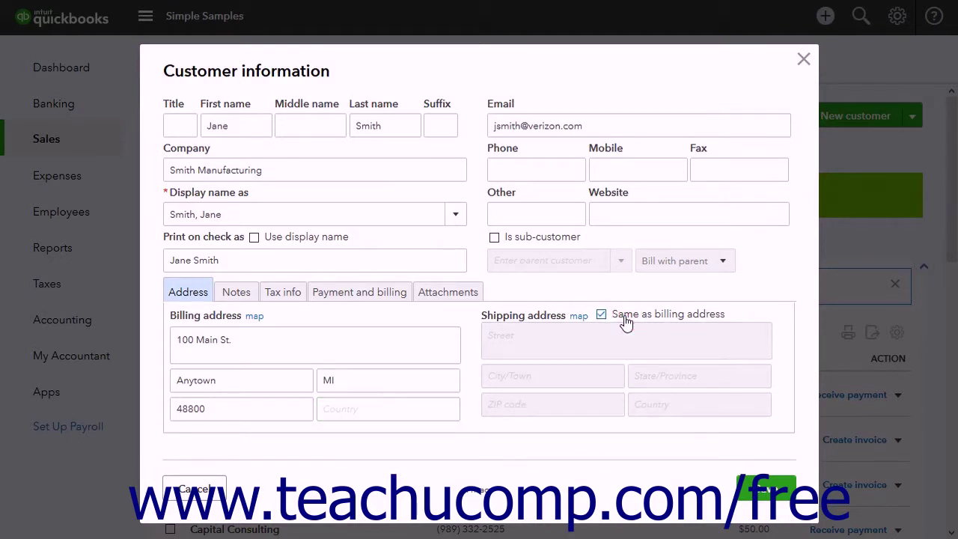
left_click(231, 297)
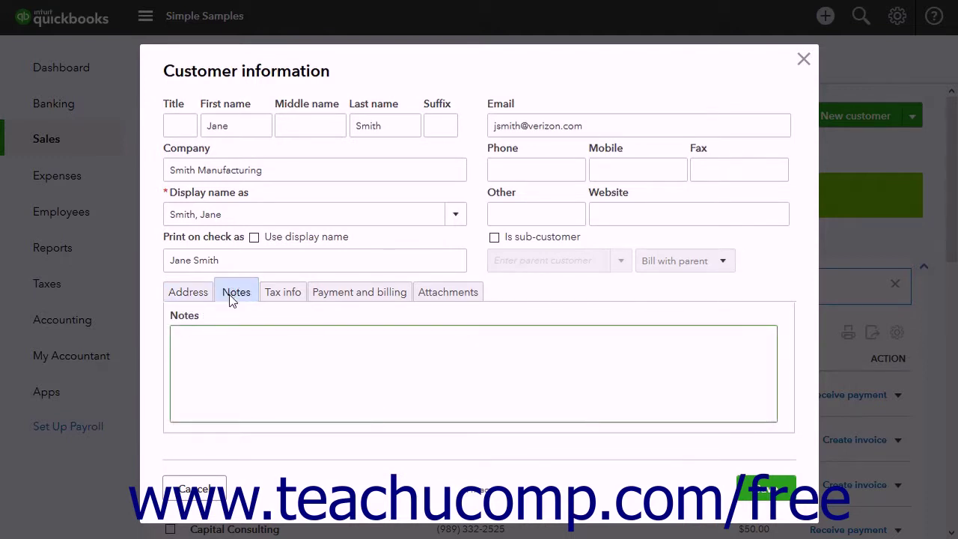
Step: Leave the customer notes blank and view the tax settings (taxable, MI Sales Tax)
left_click(223, 351)
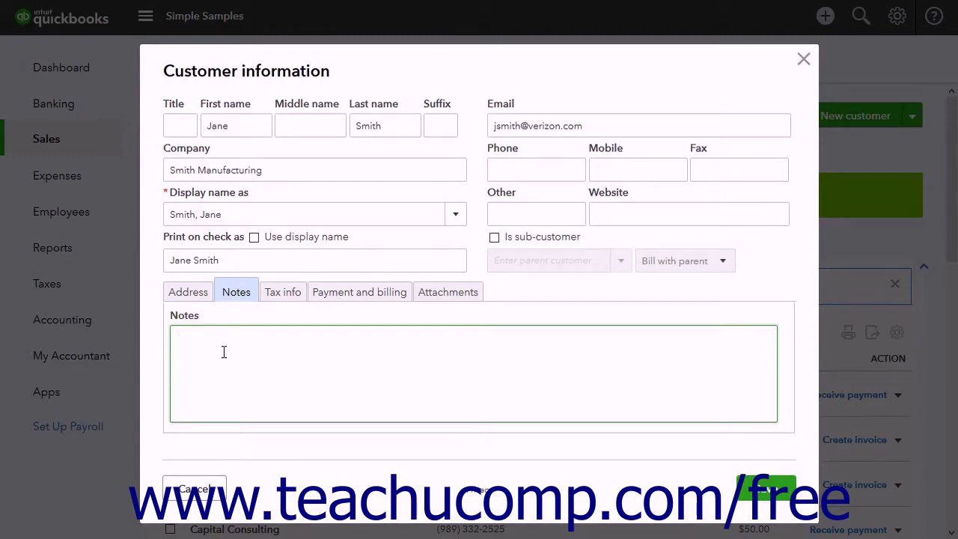
left_click(283, 295)
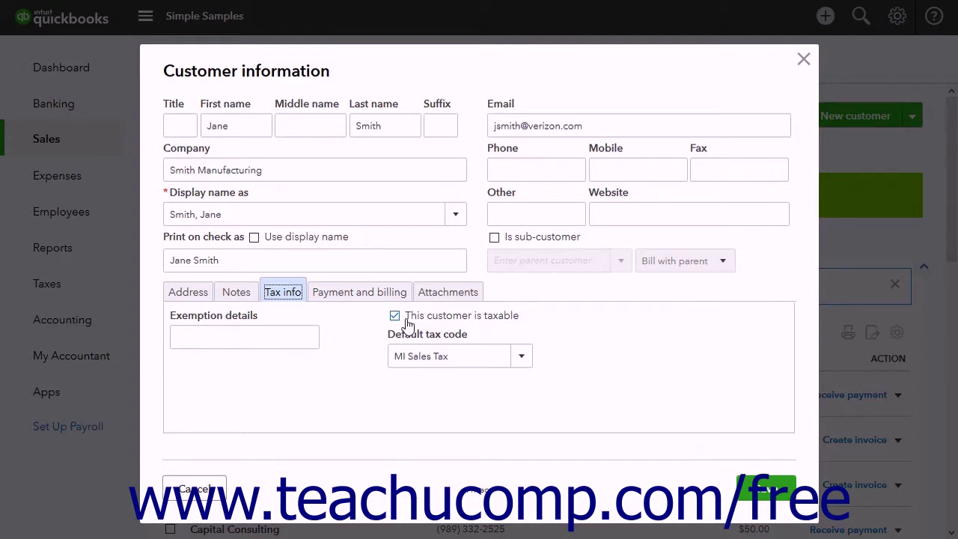
Step: Choose MI Sales Tax (6%) as the customer's default tax code
left_click(272, 337)
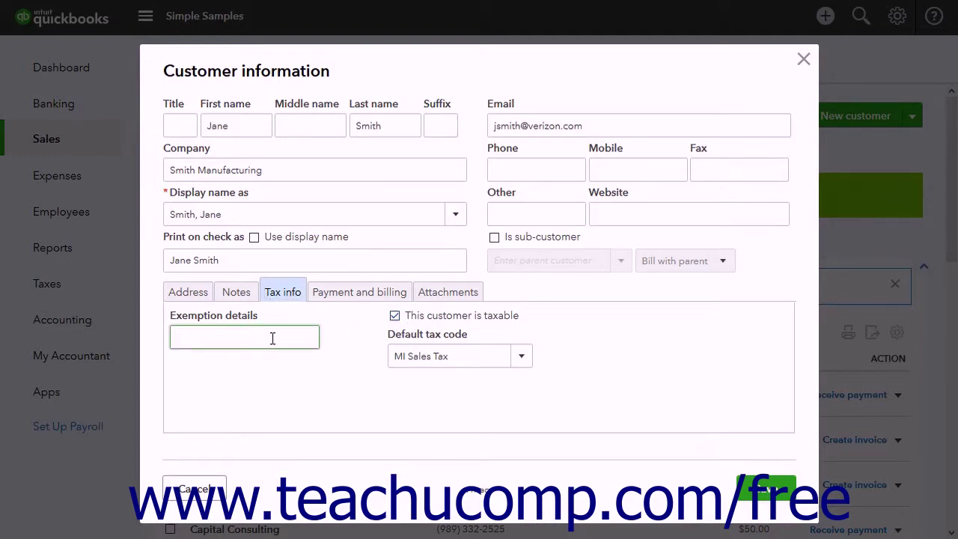
left_click(520, 365)
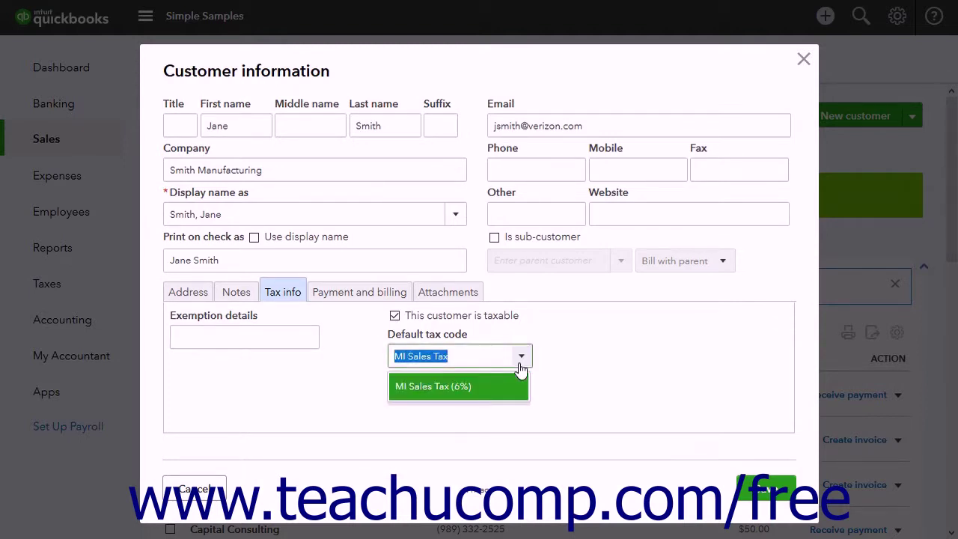
left_click(485, 386)
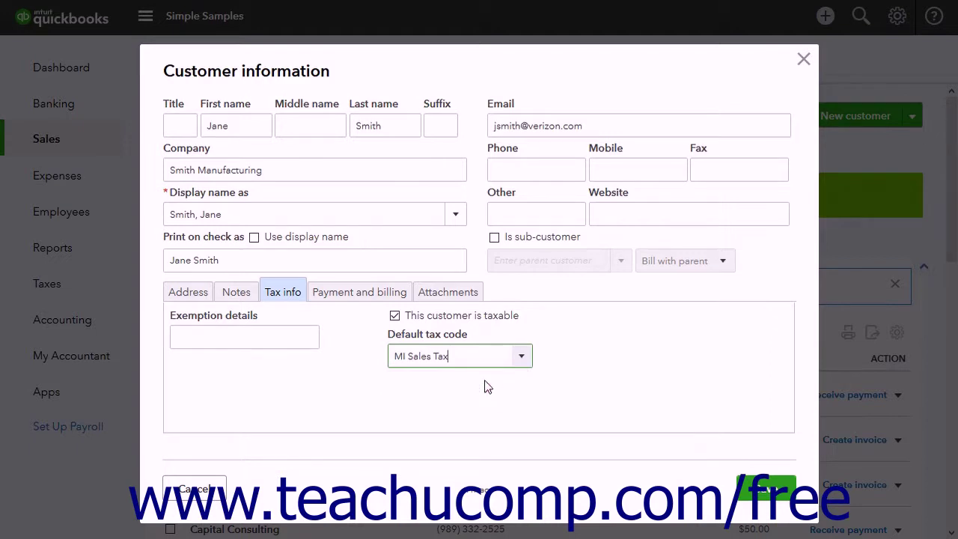
left_click(366, 292)
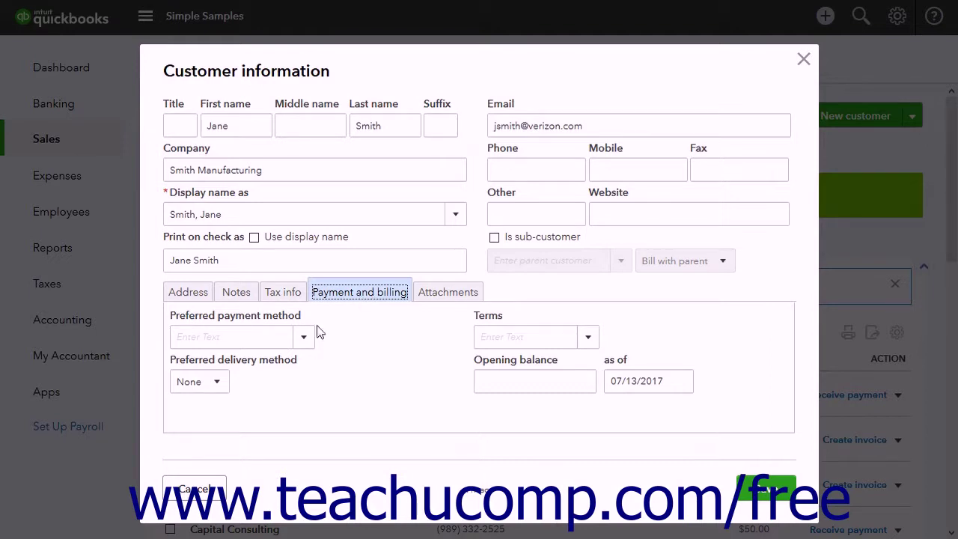
Step: Set preferred payment method Check, delivery method Print later, and terms Net 30
left_click(306, 340)
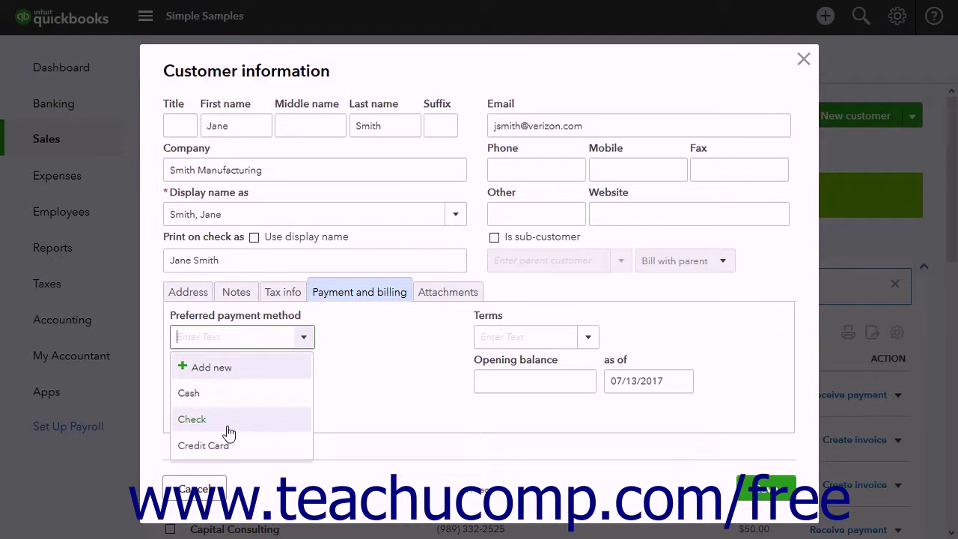
left_click(224, 421)
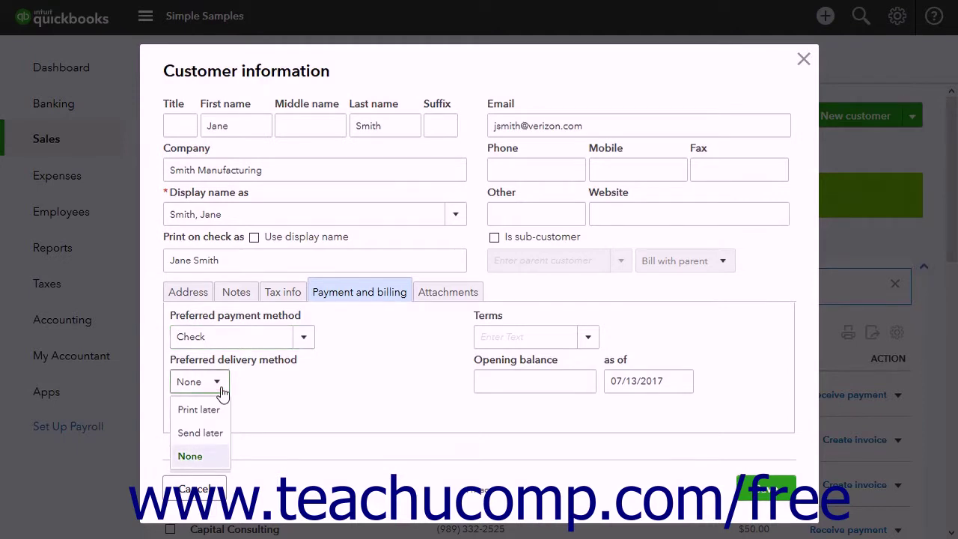
left_click(214, 412)
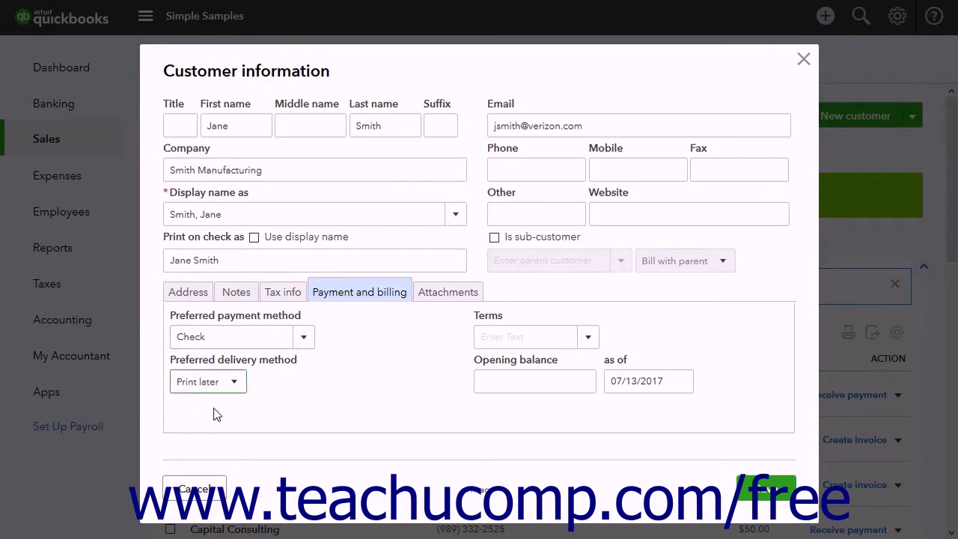
left_click(586, 340)
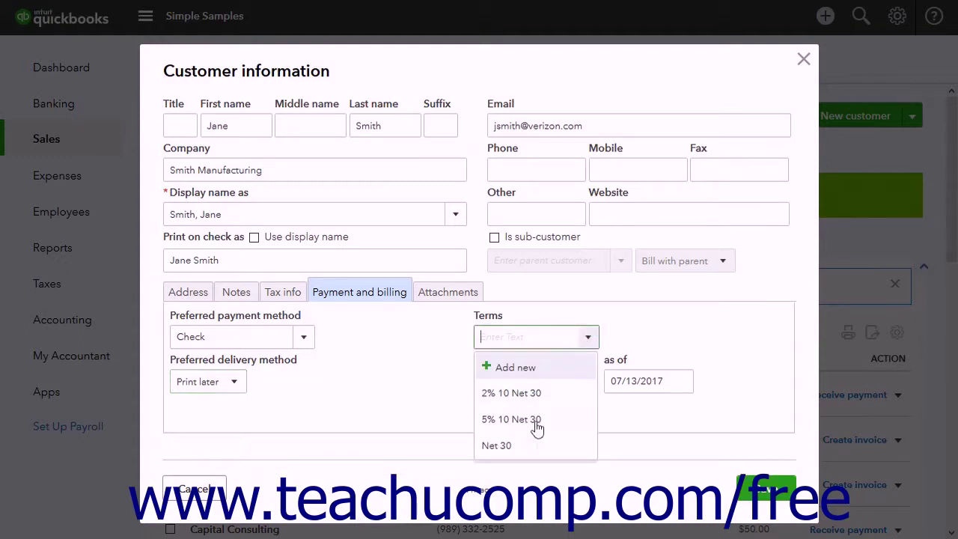
left_click(528, 448)
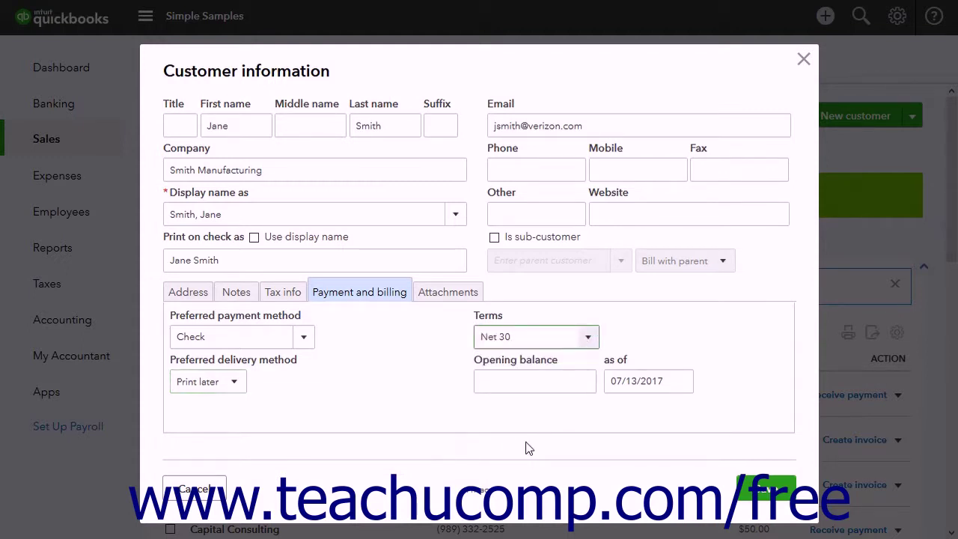
left_click(585, 337)
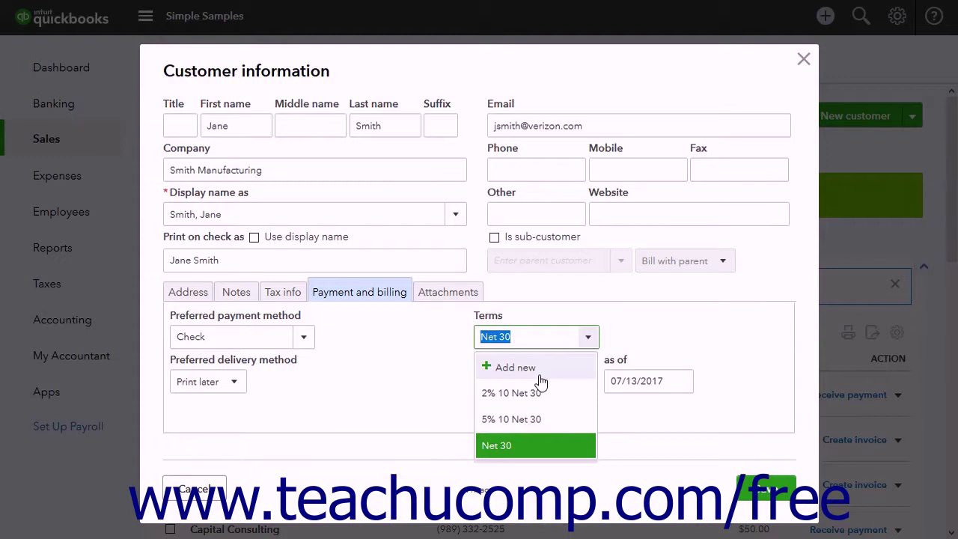
left_click(588, 337)
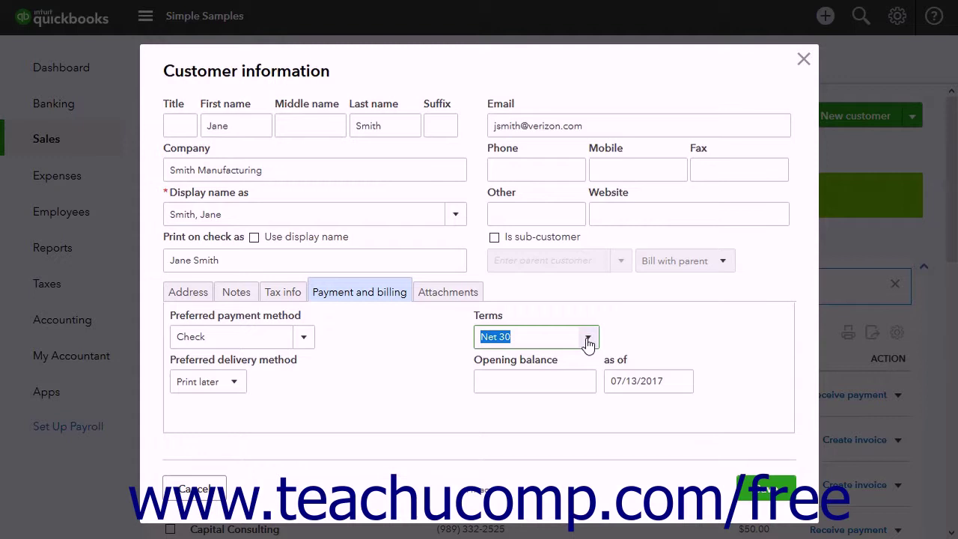
Step: Leave the opening balance blank and go to the attachments section
left_click(498, 387)
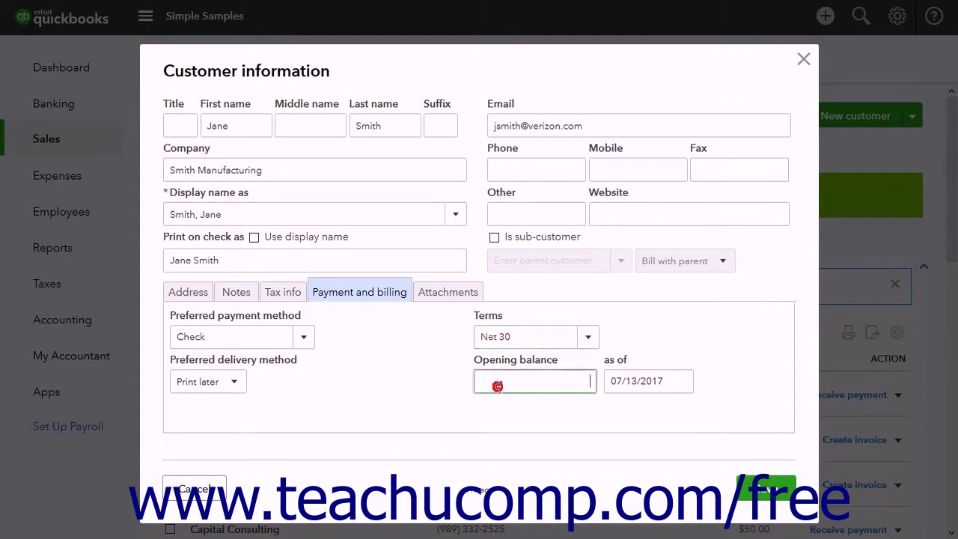
left_click(631, 384)
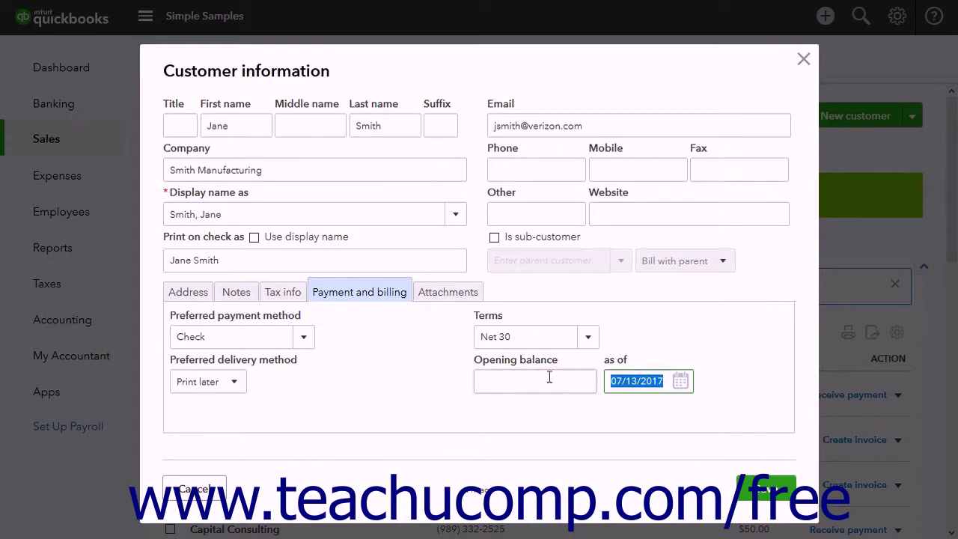
left_click(458, 293)
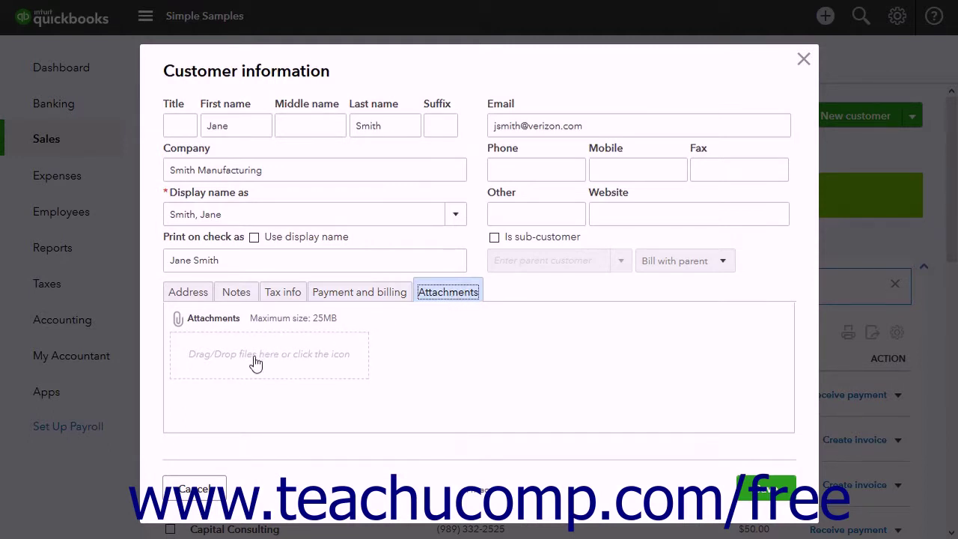
Step: Cancel the file attachment without adding anything, then save the new customer
left_click(177, 322)
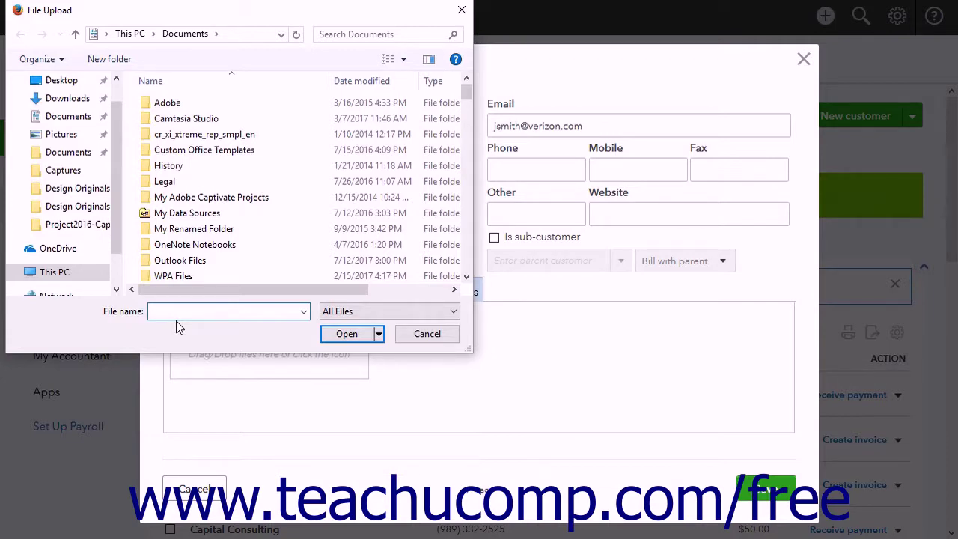
left_click(428, 335)
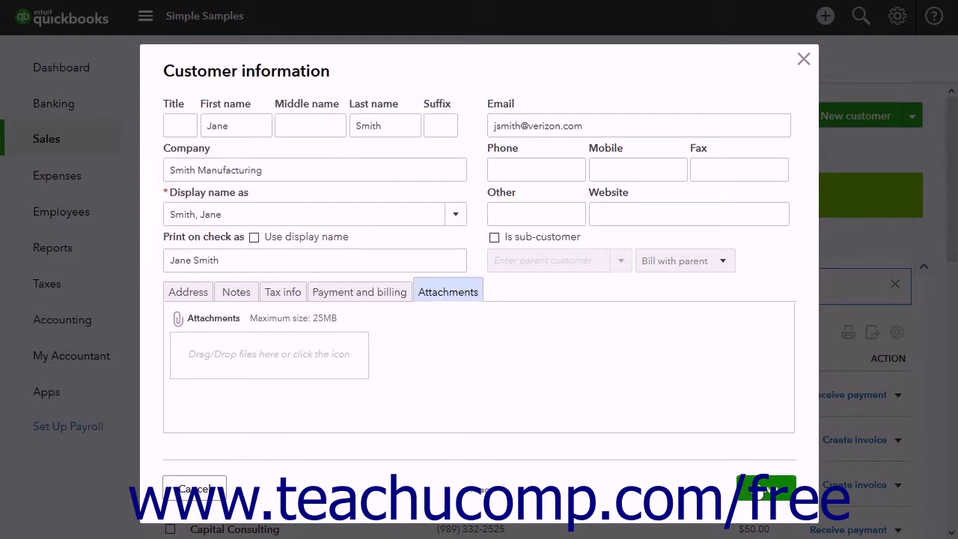
left_click(763, 488)
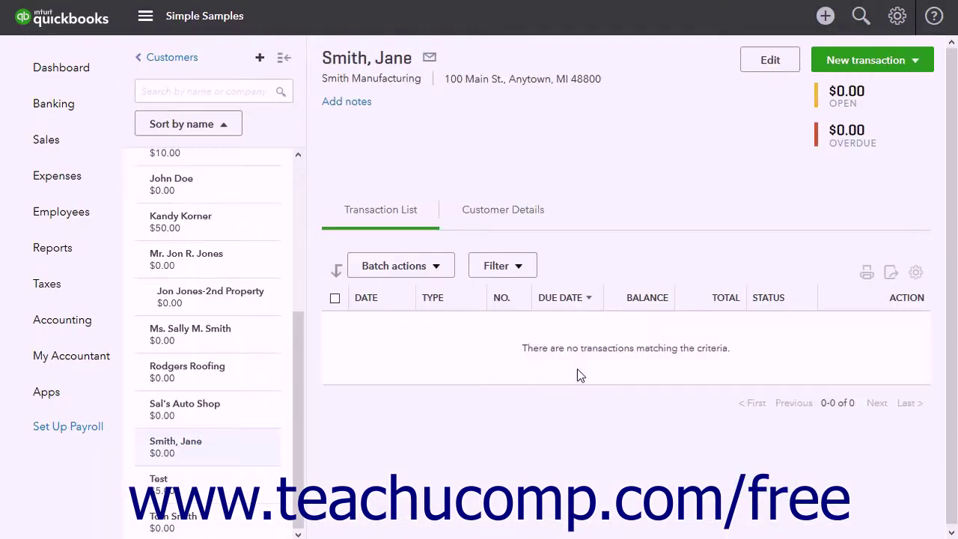